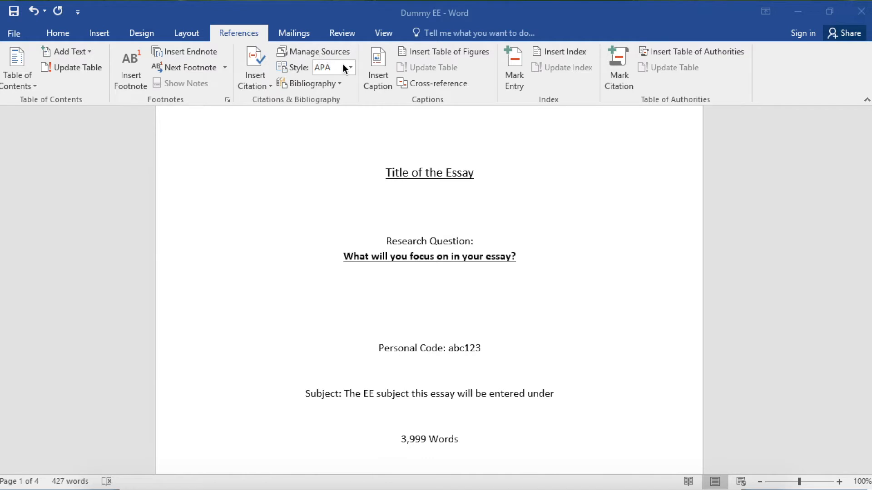
Step: Set the citation style to Chicago and open the Source Manager
click(352, 67)
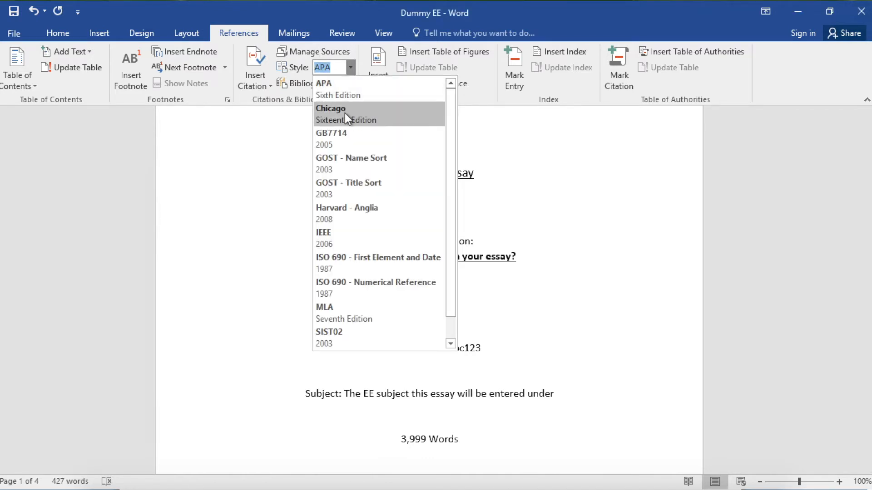
click(347, 118)
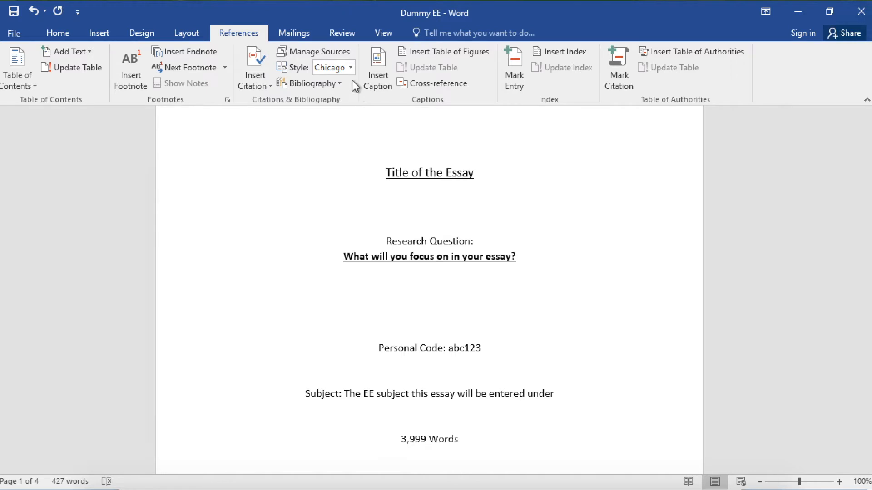
click(337, 51)
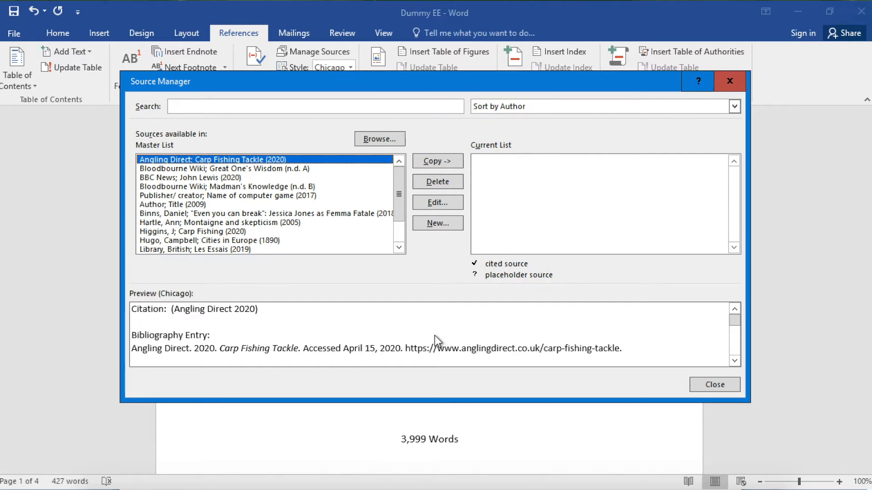
click(449, 227)
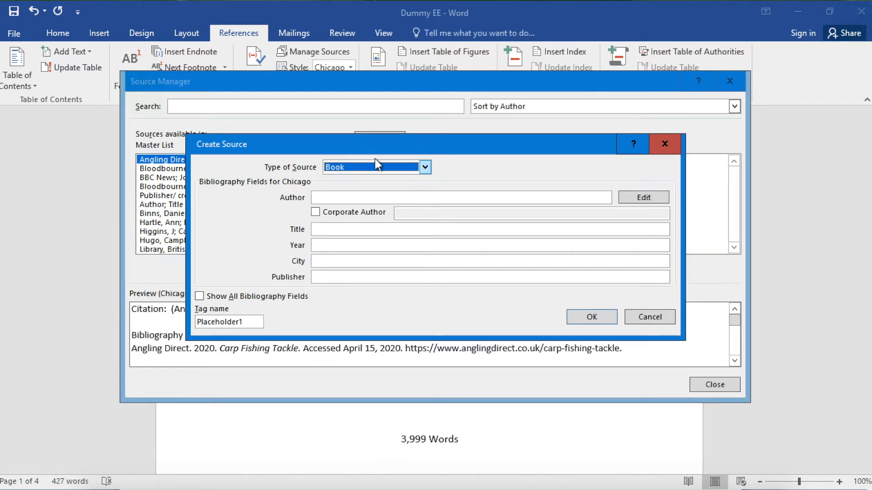
click(425, 168)
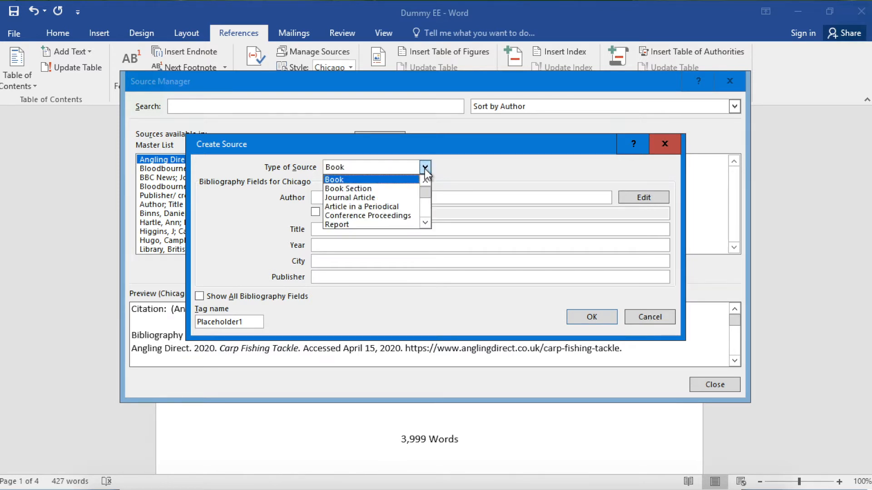
click(425, 223)
click(426, 222)
click(425, 223)
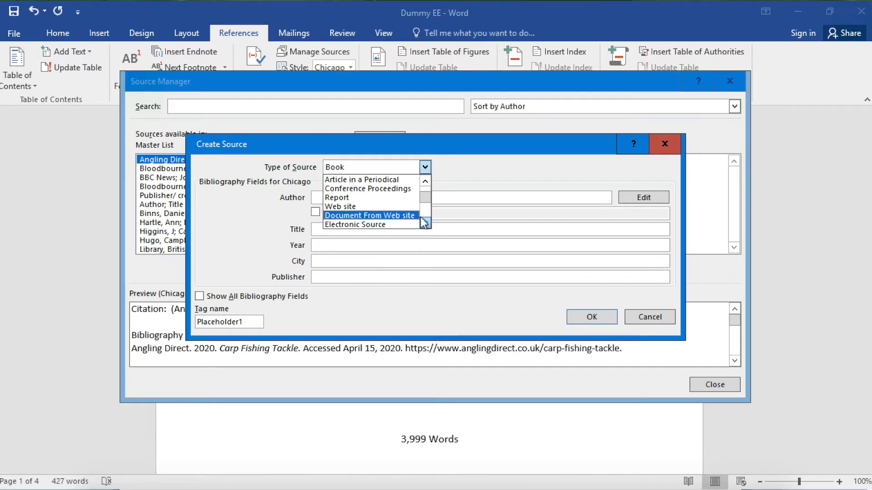
click(399, 207)
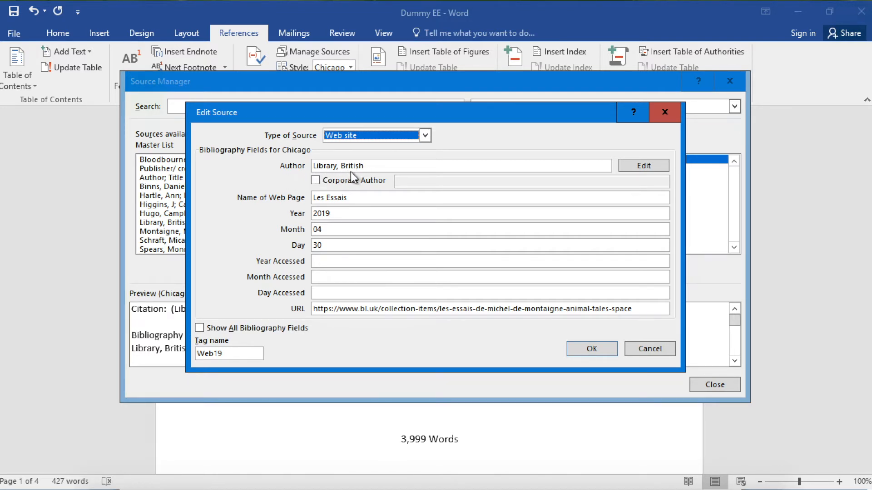
Step: Make British Library the corporate author of the Les Essais web source and set its month to April
click(315, 180)
click(424, 182)
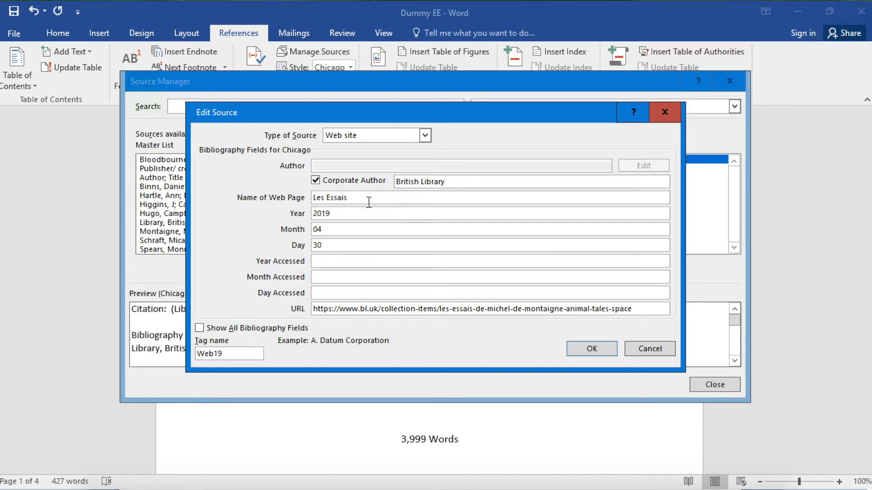
click(351, 229)
key(BackSpace)
key(BackSpace)
text(April)
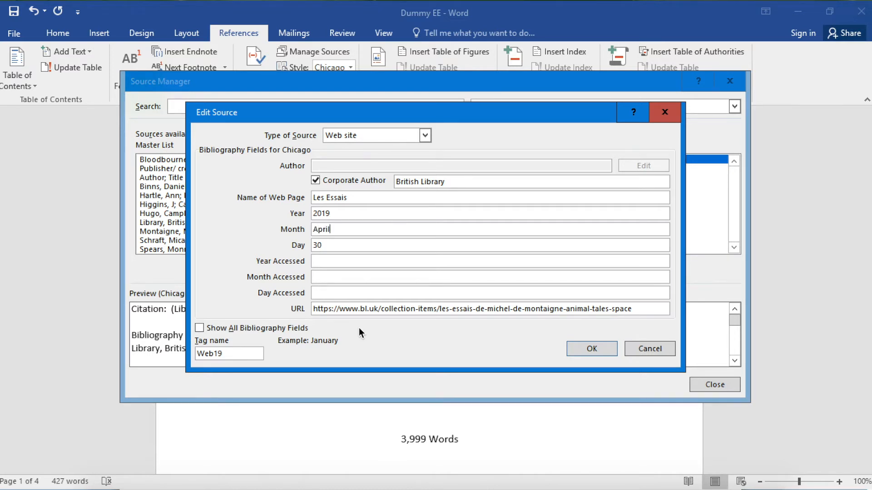
Step: Enter the access date for the Les Essais source as year 2020, month April, day 12
click(321, 262)
click(318, 275)
text(April)
click(327, 291)
text(12)
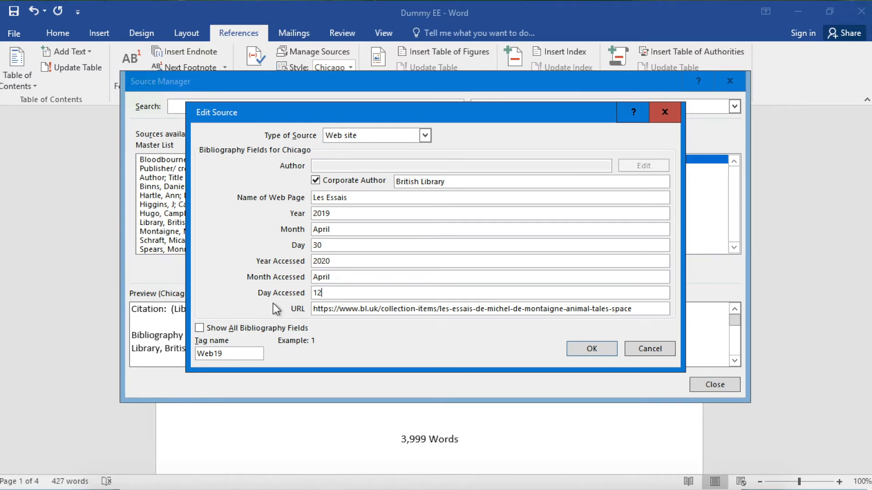
Step: Examine the full set of bibliography fields for the web source and return to the recommended ones
click(200, 328)
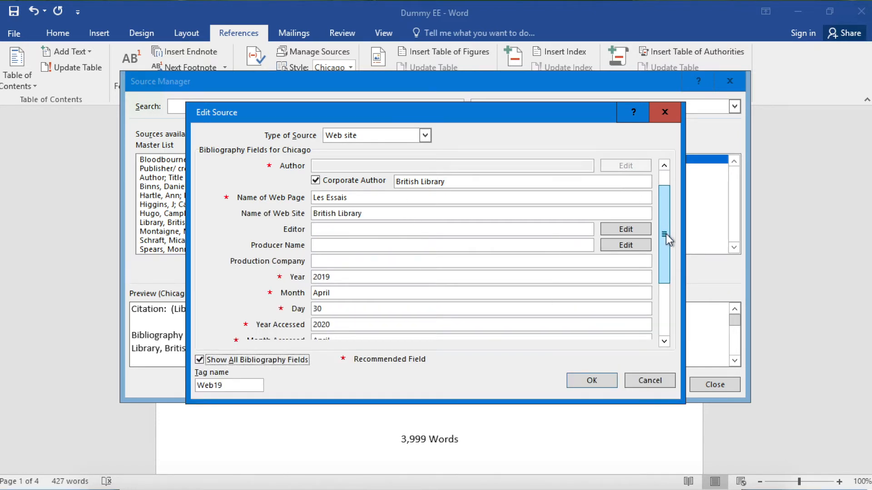
drag(664, 222, 664, 260)
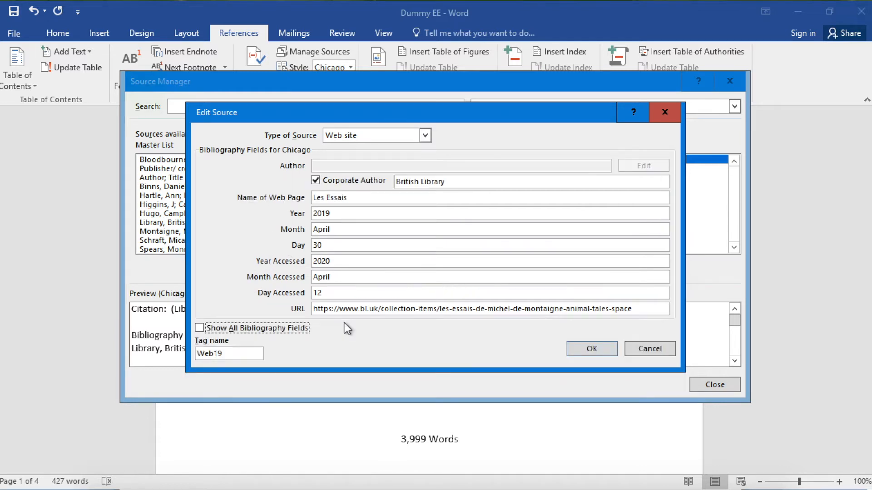
click(330, 292)
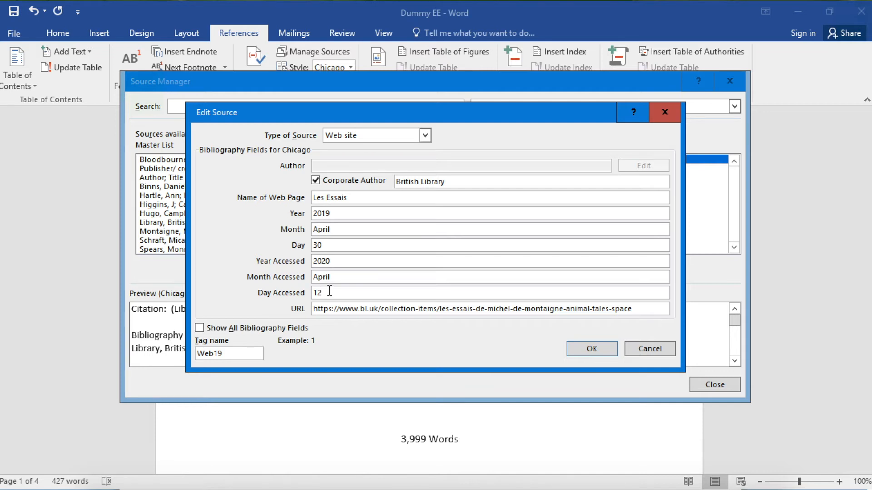
Step: Save the edited source, updating both the master list and the current document, and close the Source Manager
click(582, 350)
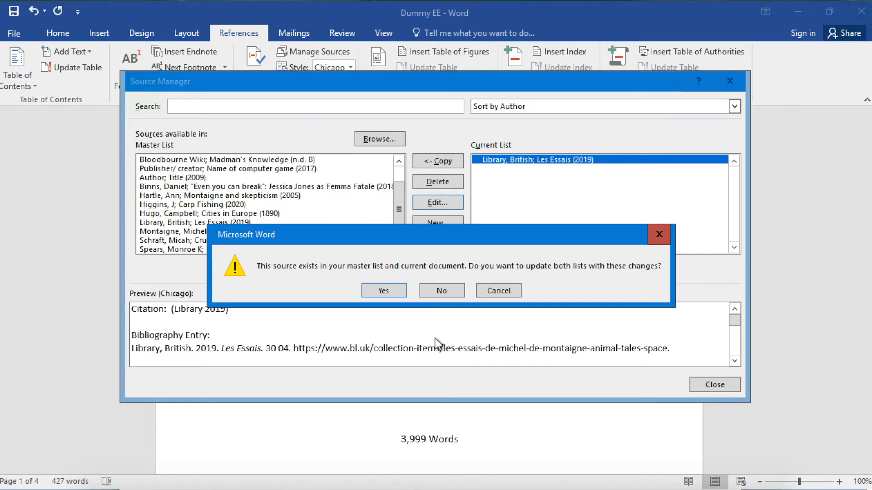
click(397, 292)
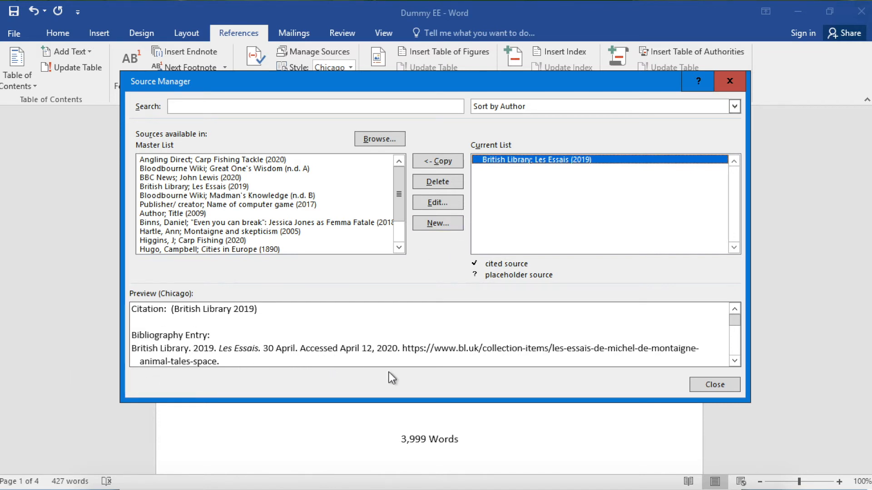
click(710, 385)
Step: Add a page break after the last paragraph of the Conclusion and insert the built-in Bibliography on the new page
scroll(603, 243, down, 10)
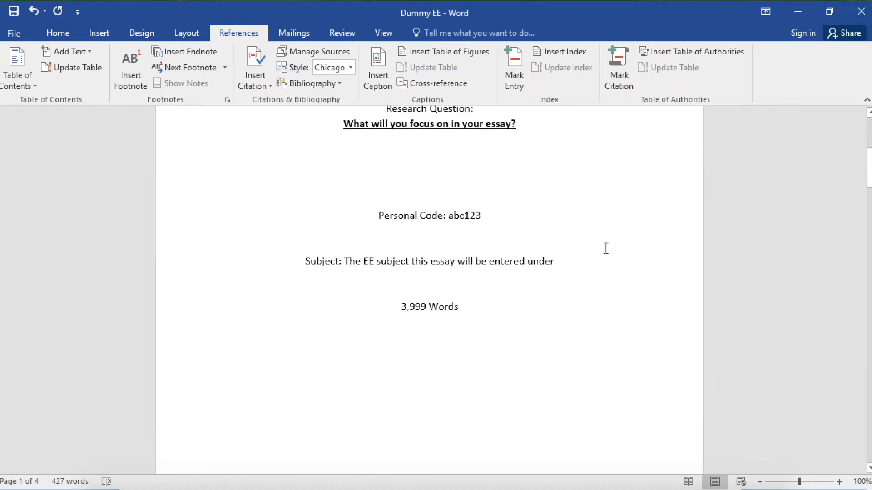
scroll(603, 248, down, 20)
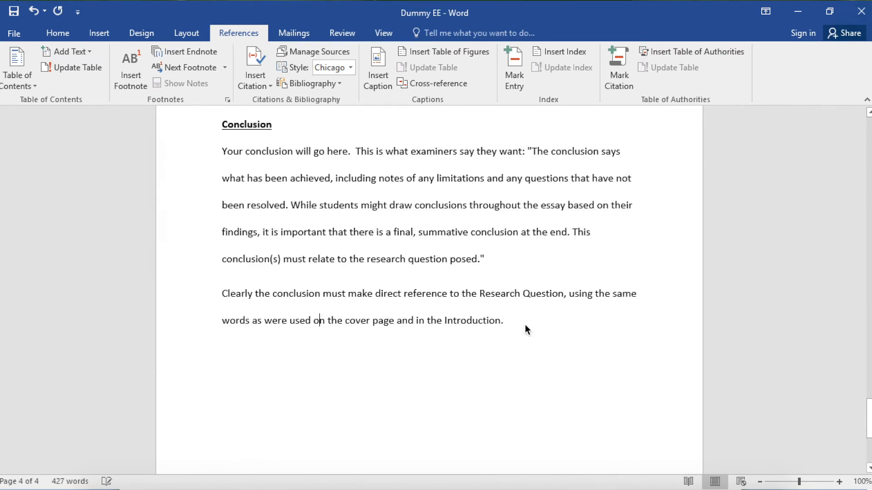
click(87, 38)
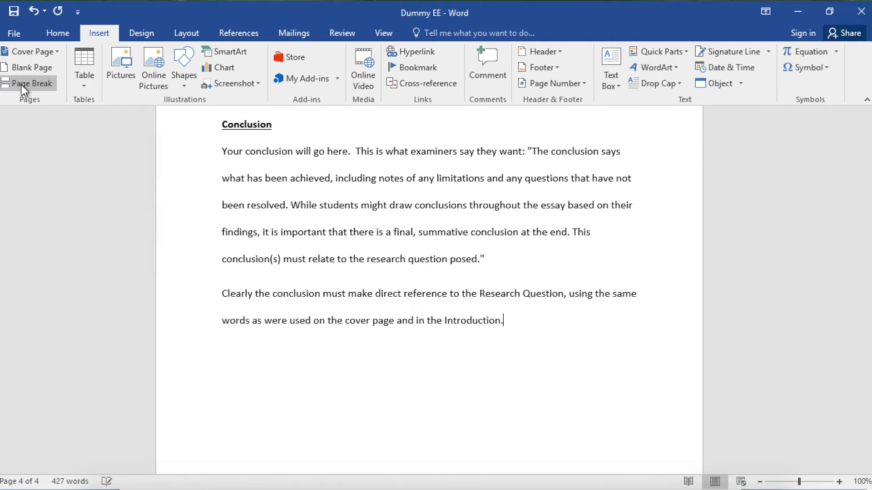
click(22, 83)
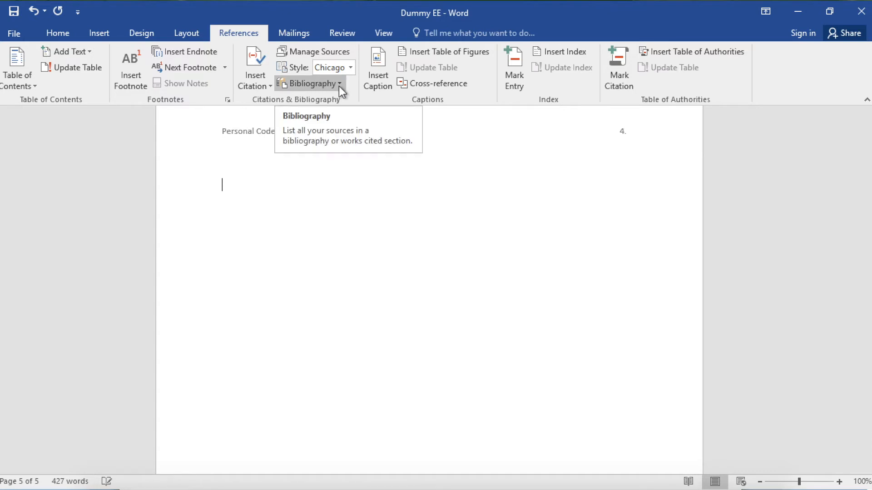
click(339, 85)
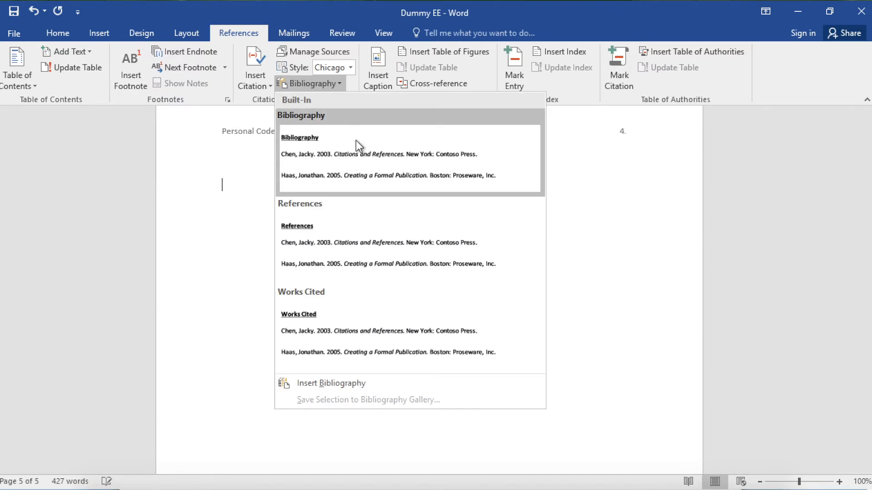
click(356, 140)
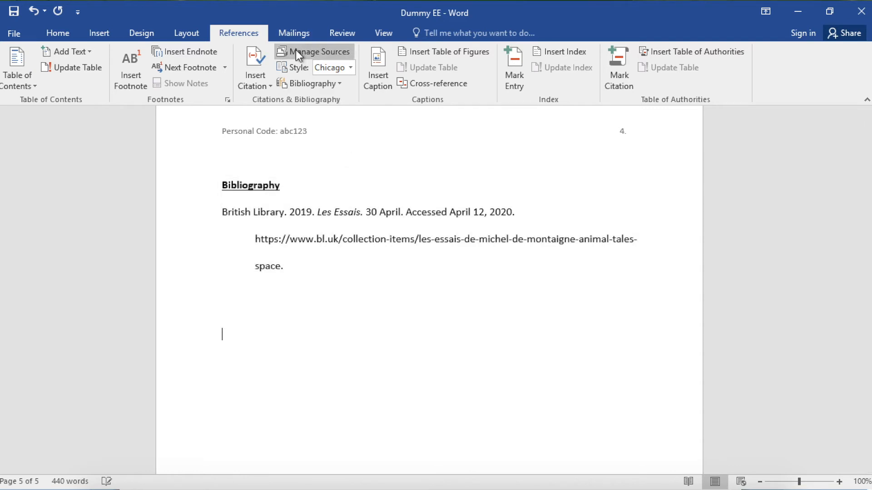
Step: Copy "Montaigne and skepticism", "The Utterly Complete Essays" and "Montaigne Our Contemporary" to the current source list and update the bibliography
click(295, 51)
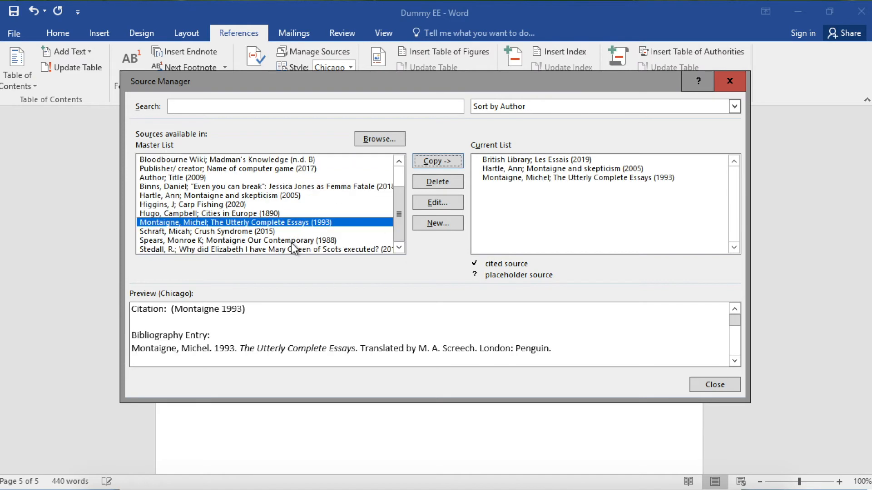
click(295, 241)
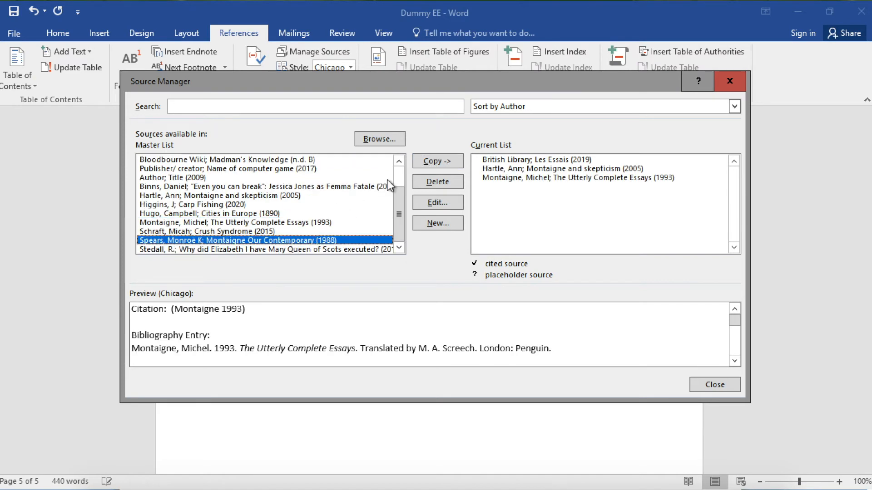
click(454, 168)
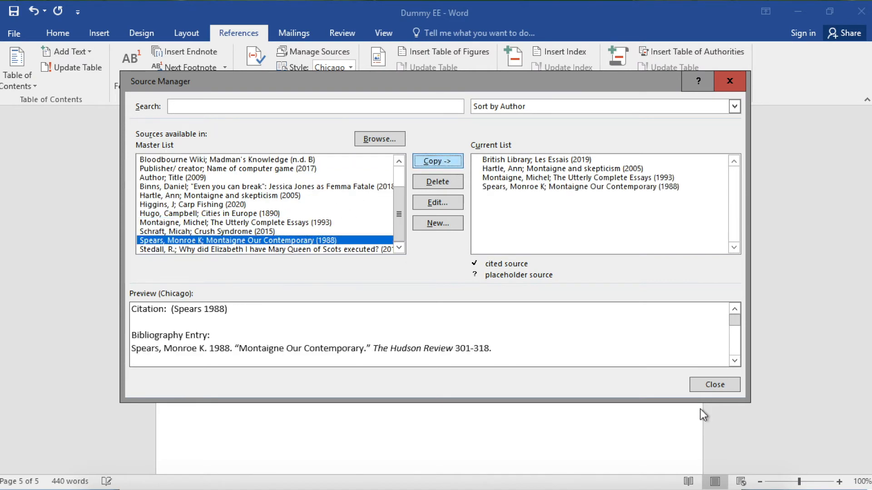
click(733, 387)
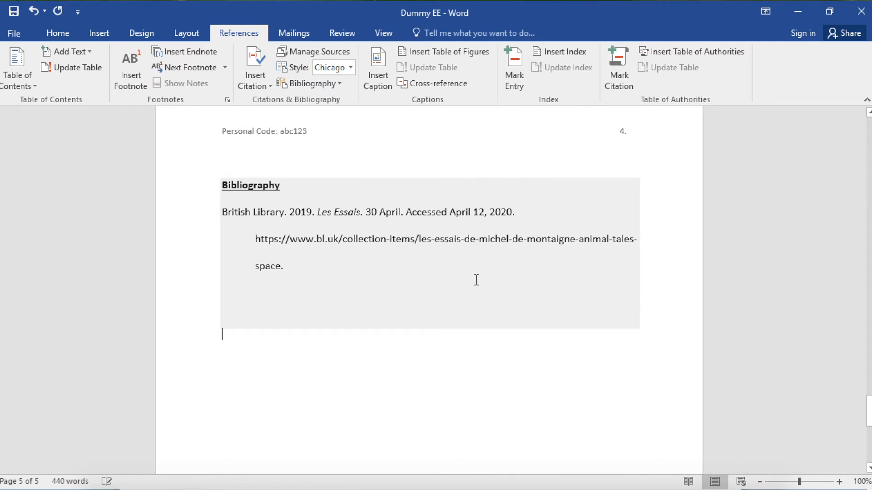
click(283, 193)
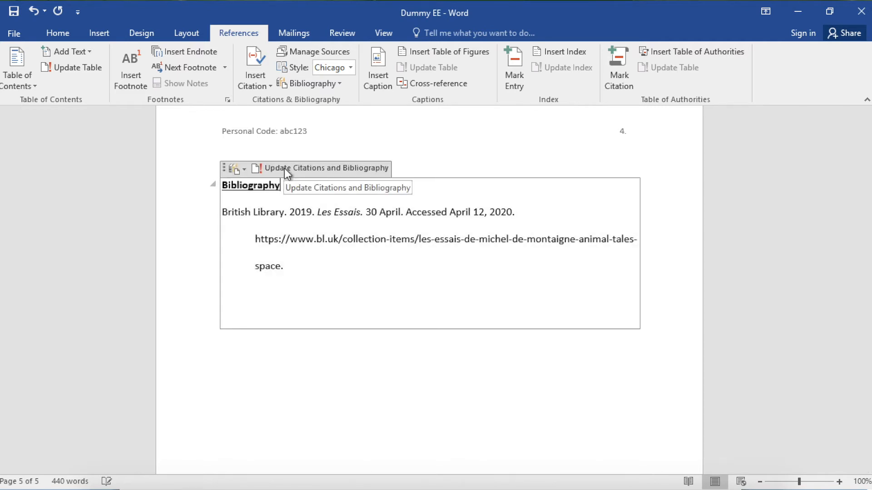
click(284, 168)
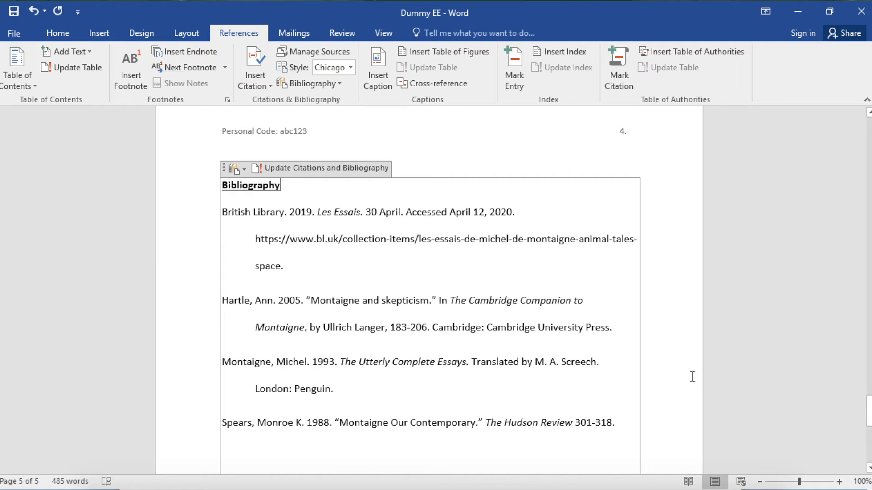
Step: Insert a footnote after the quotation ending "research question posed." in the Conclusion
drag(869, 419, 868, 367)
click(500, 269)
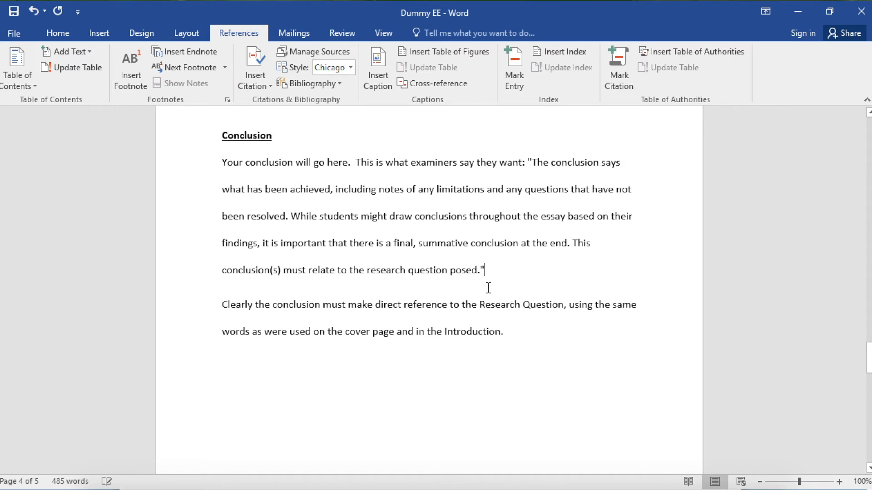
click(131, 73)
scroll(542, 250, up, 5)
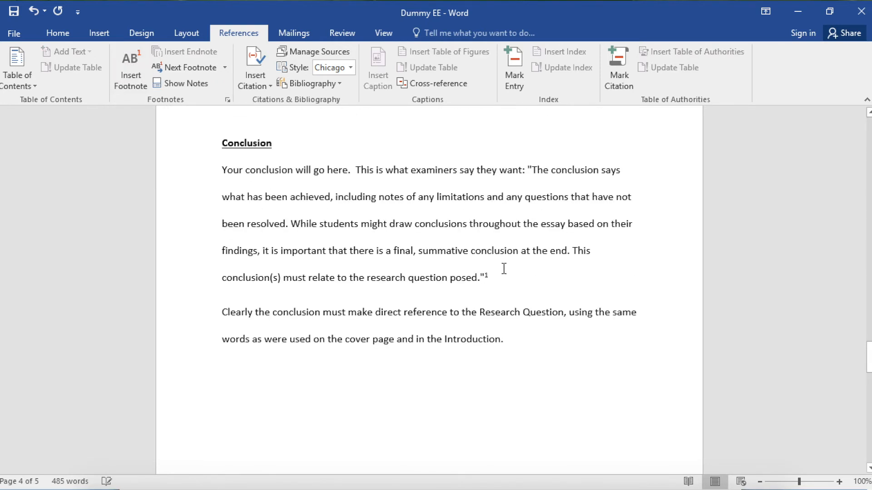
scroll(492, 273, down, 6)
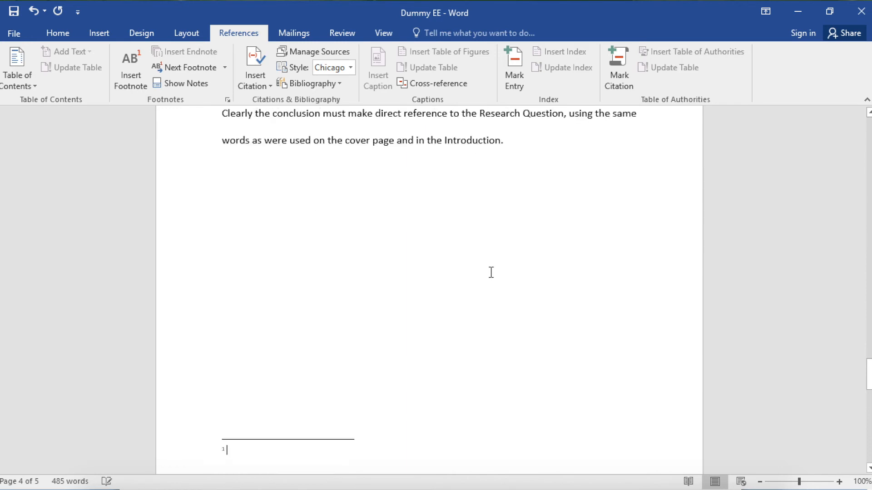
scroll(490, 272, down, 1)
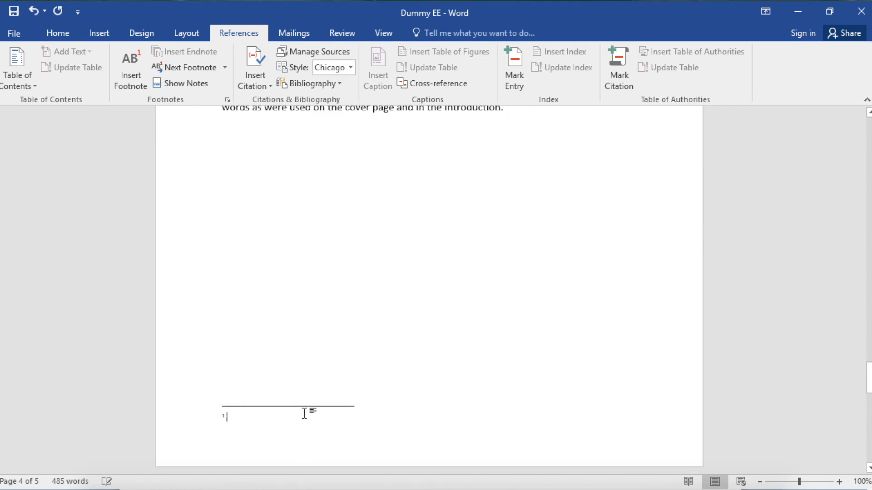
Step: Copy the British Library "Les Essais" entry from the bibliography and paste it into footnote 1 with merged formatting
scroll(304, 413, down, 7)
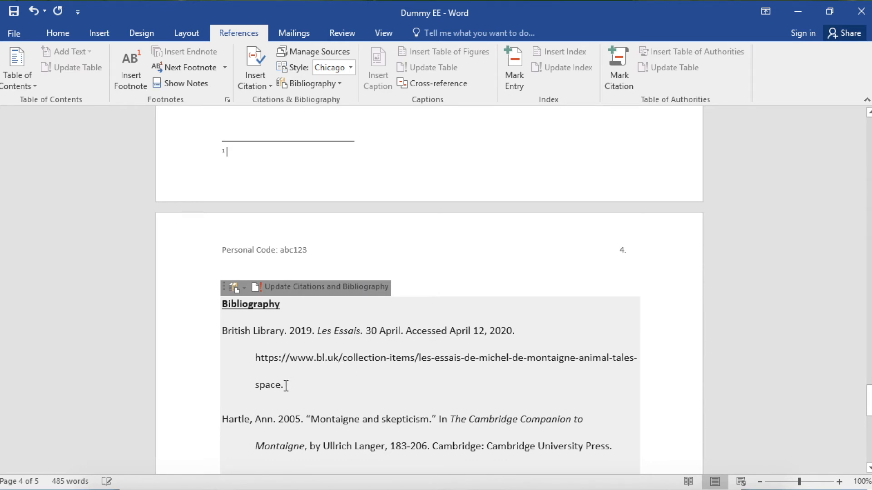
drag(286, 385, 227, 331)
right_click(227, 331)
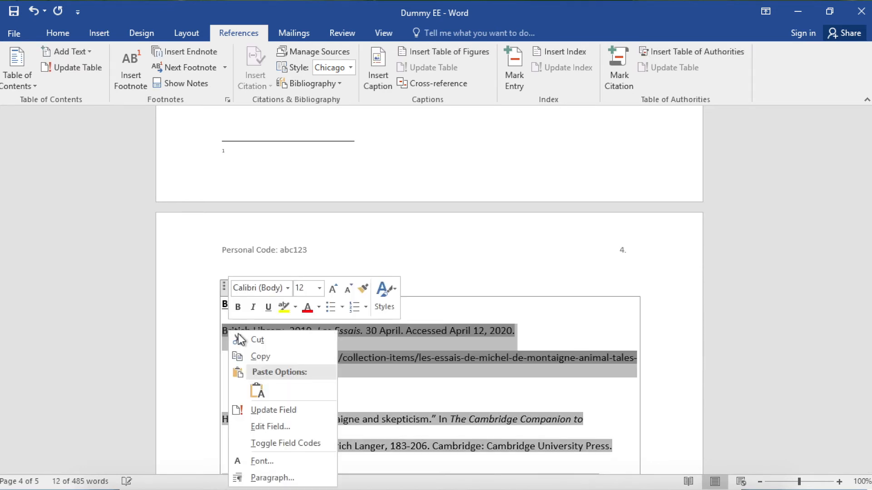
click(268, 356)
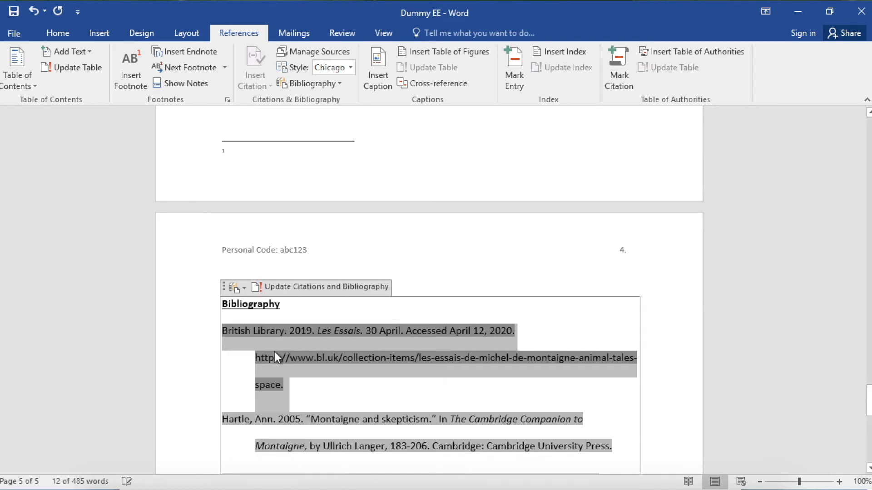
scroll(323, 334, up, 2)
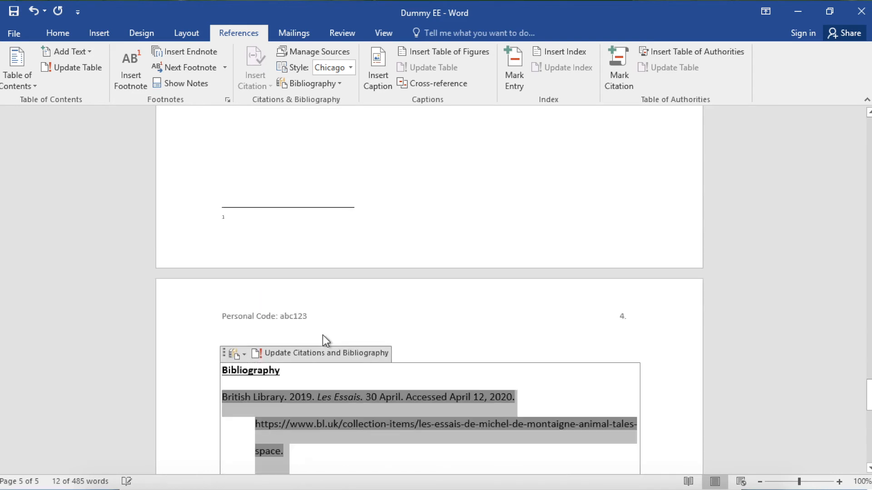
click(234, 221)
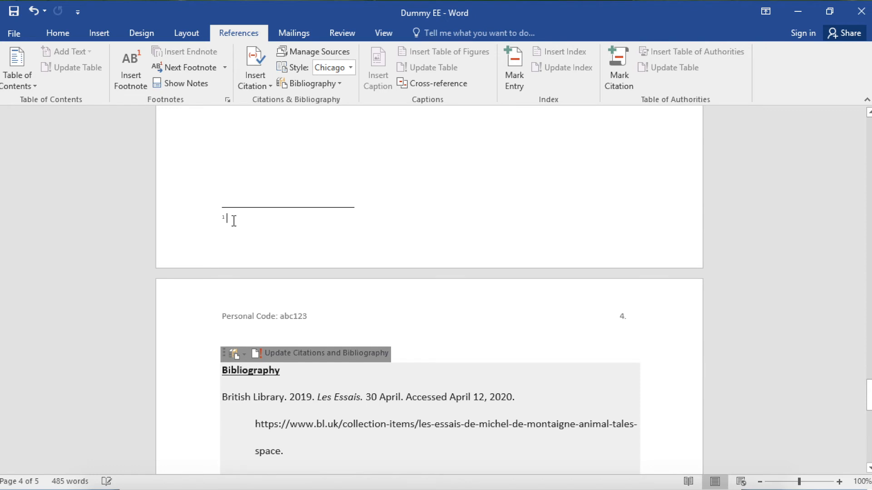
right_click(233, 222)
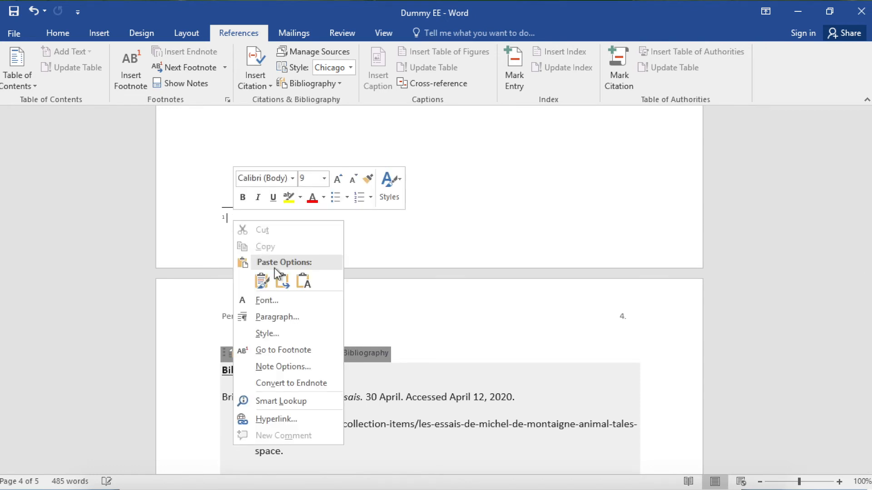
click(282, 285)
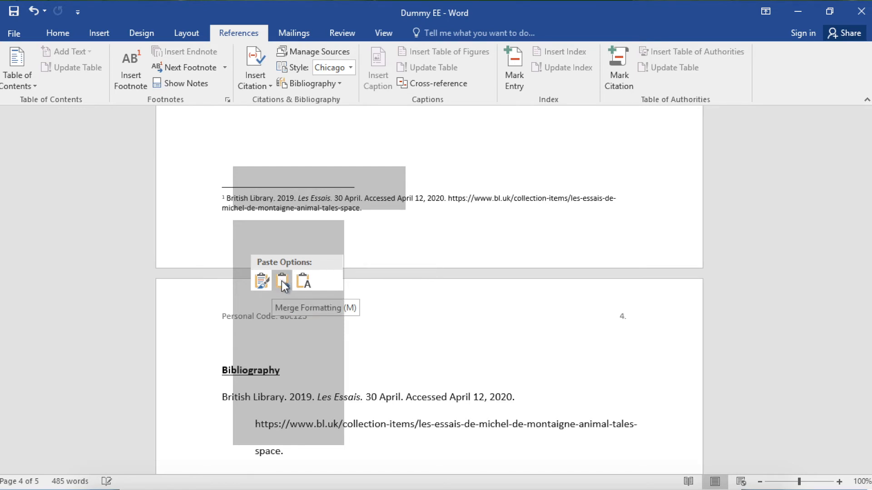
click(281, 282)
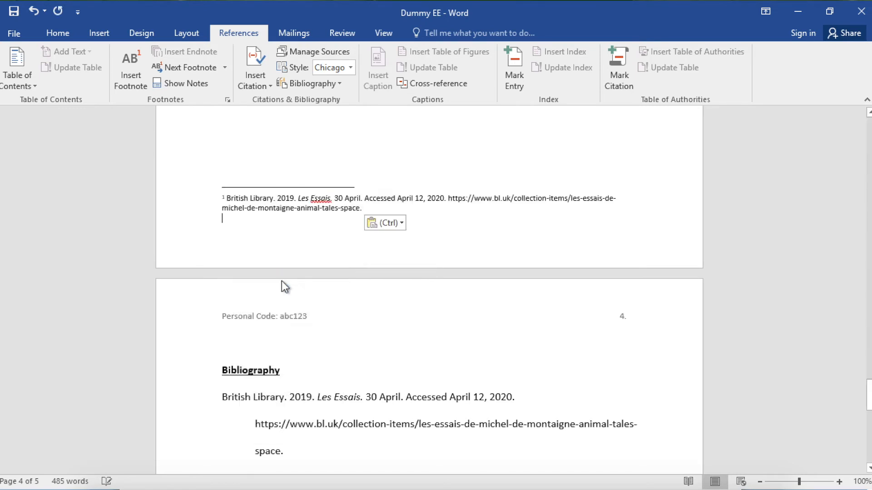
click(99, 35)
click(58, 33)
click(11, 82)
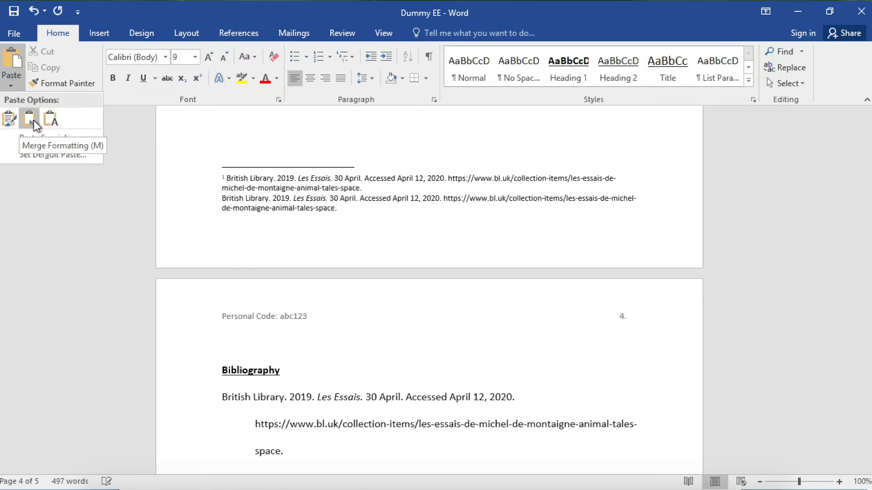
Step: Remove the empty line below the British Library reference in footnote 1
click(375, 213)
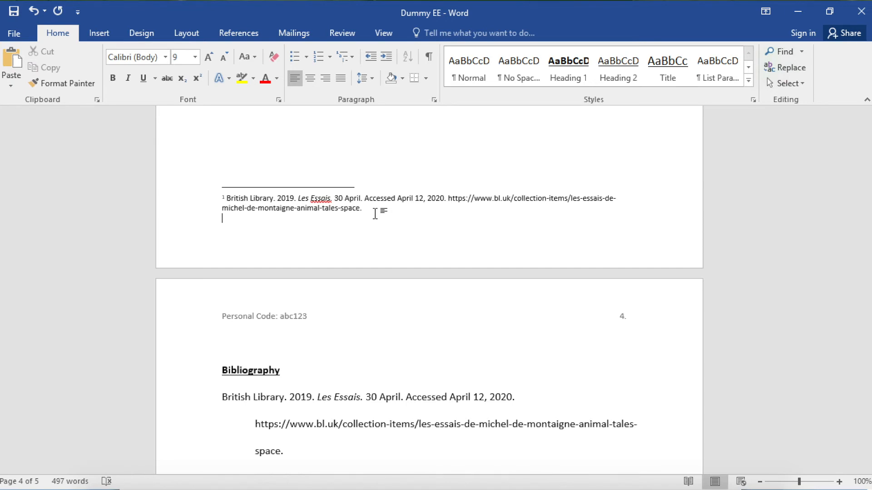
drag(204, 208, 209, 197)
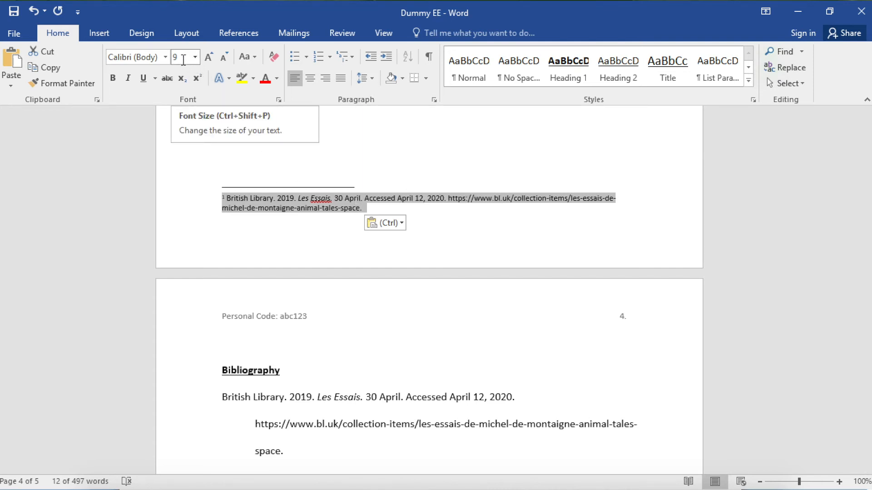
click(398, 210)
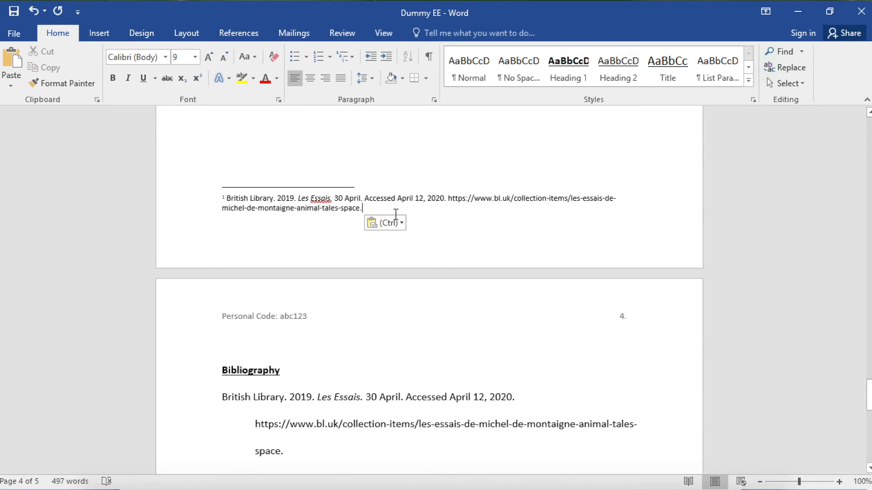
Step: Insert a footnote after "Your conclusion will go here." in the Conclusion and check the numbering of the footnote after the quotation
scroll(495, 333, up, 3)
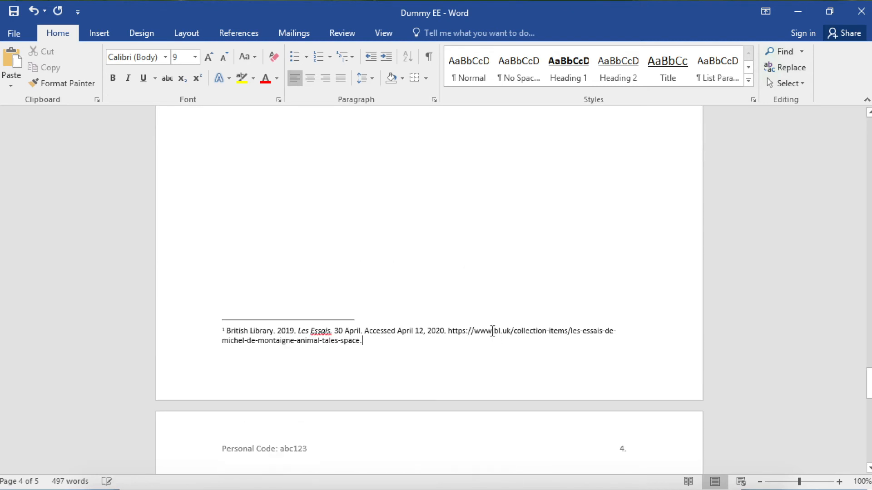
scroll(492, 331, up, 1)
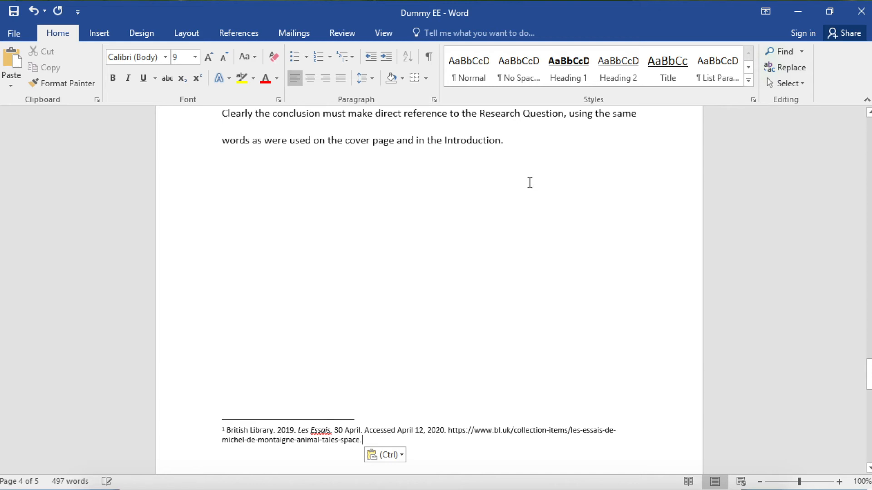
scroll(524, 173, up, 3)
click(350, 170)
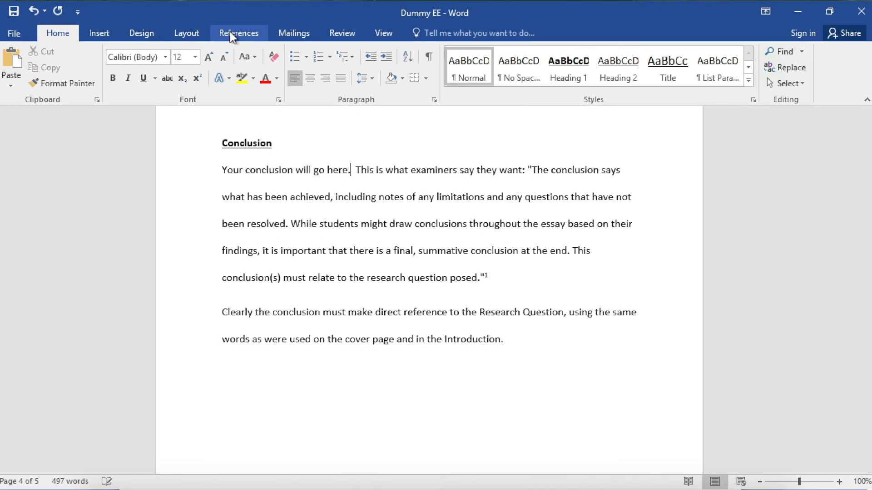
click(229, 31)
click(122, 72)
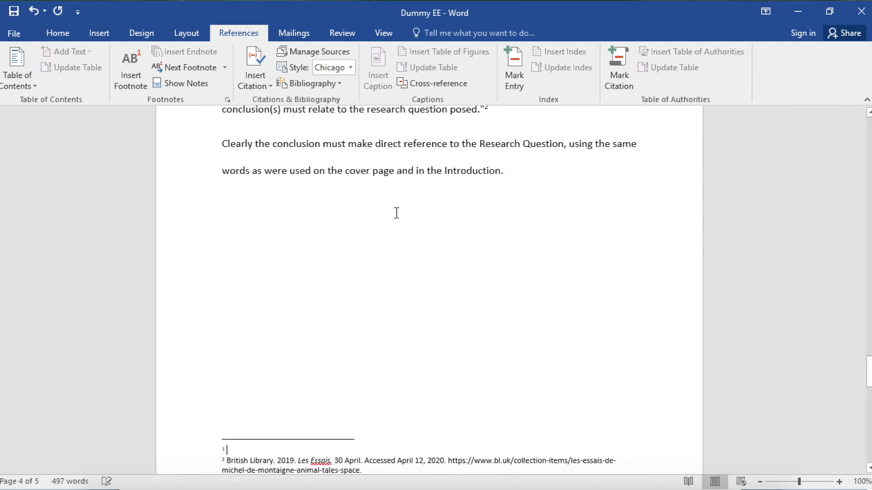
scroll(401, 209, up, 3)
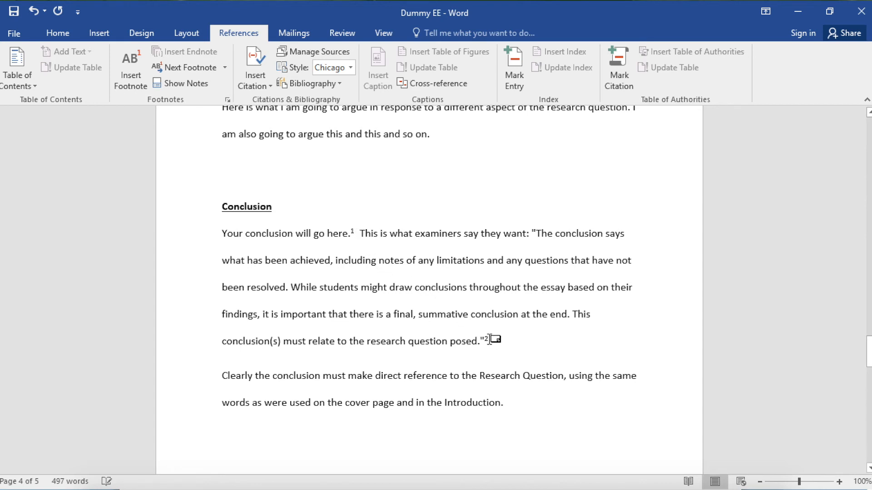
mouse_move(489, 340)
Step: Insert further footnotes in the Conclusion, including one after "been resolved.", up to footnote 6
click(290, 294)
click(127, 59)
scroll(383, 311, down, 3)
scroll(385, 311, down, 1)
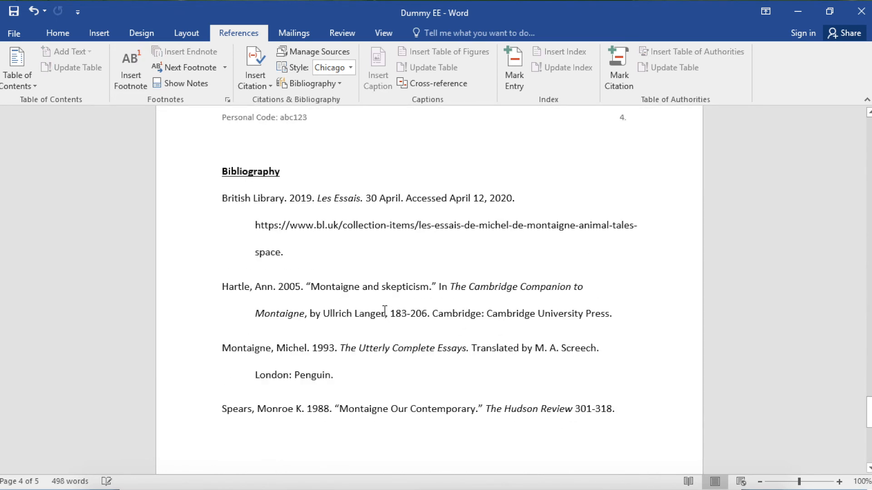
Step: Copy the "The Utterly Complete Essays" entry from the bibliography and paste it into footnote 2 with merged formatting
click(384, 312)
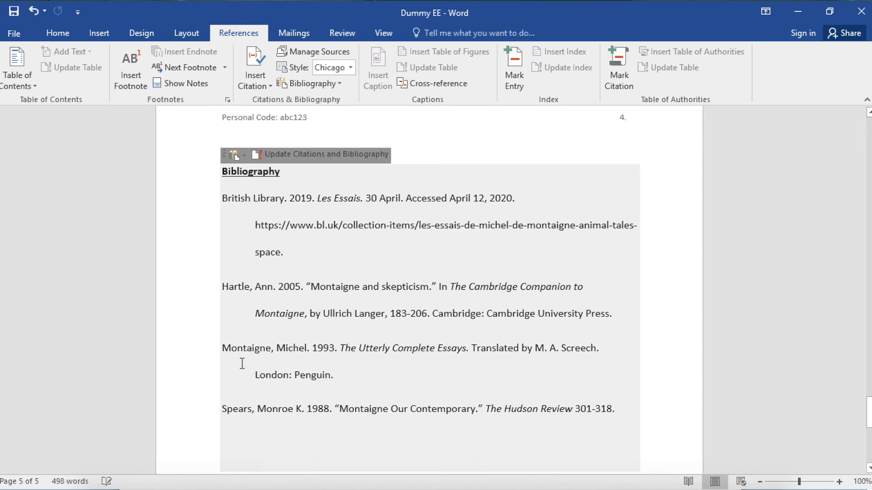
double_click(219, 347)
right_click(220, 350)
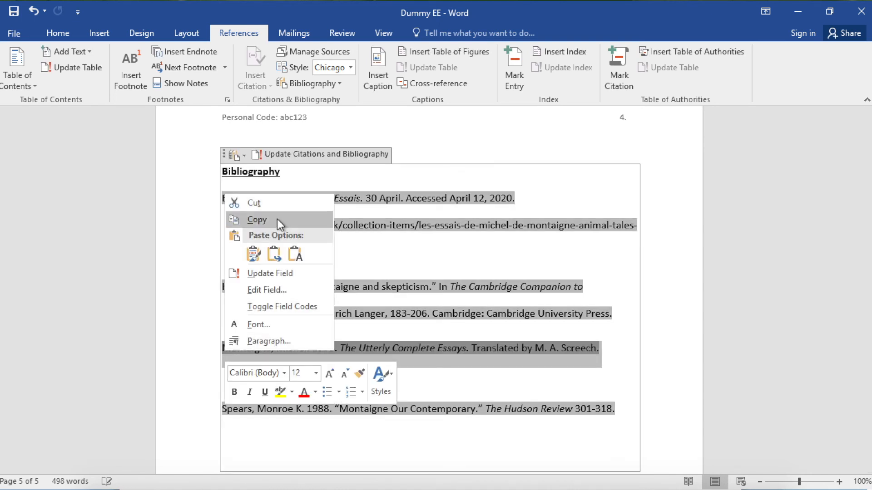
click(277, 218)
scroll(289, 235, up, 4)
scroll(290, 240, up, 1)
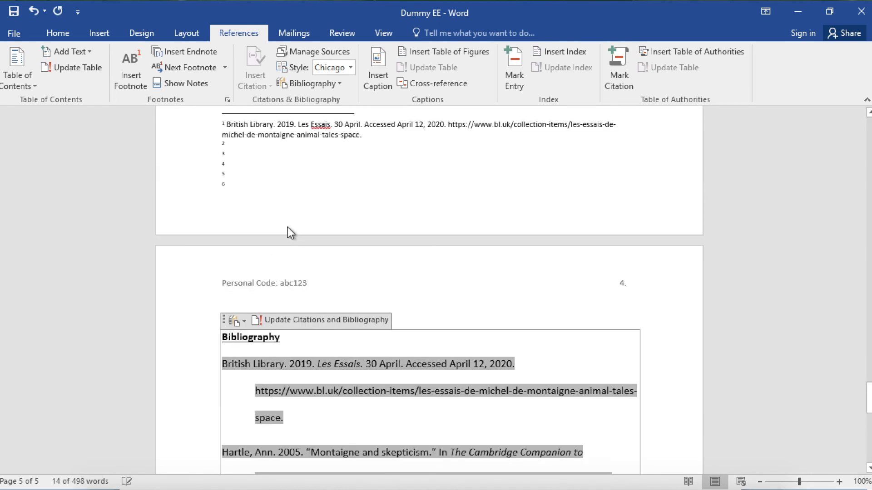
click(249, 145)
right_click(249, 146)
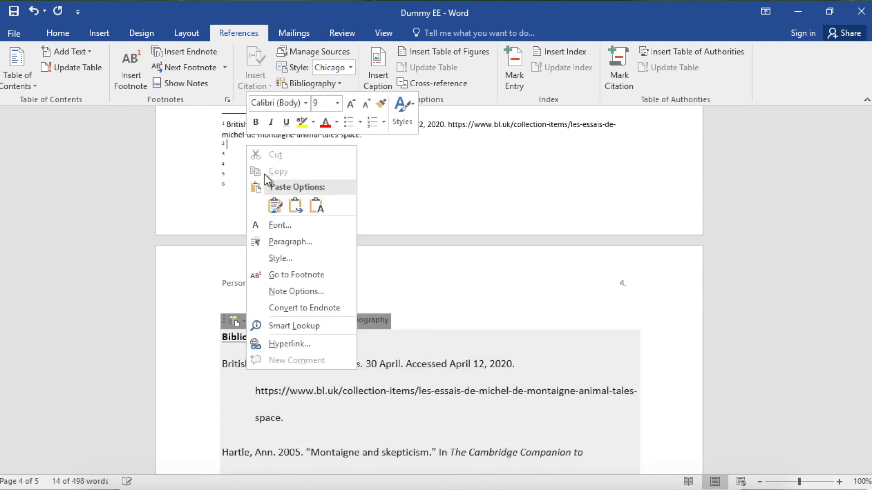
click(290, 206)
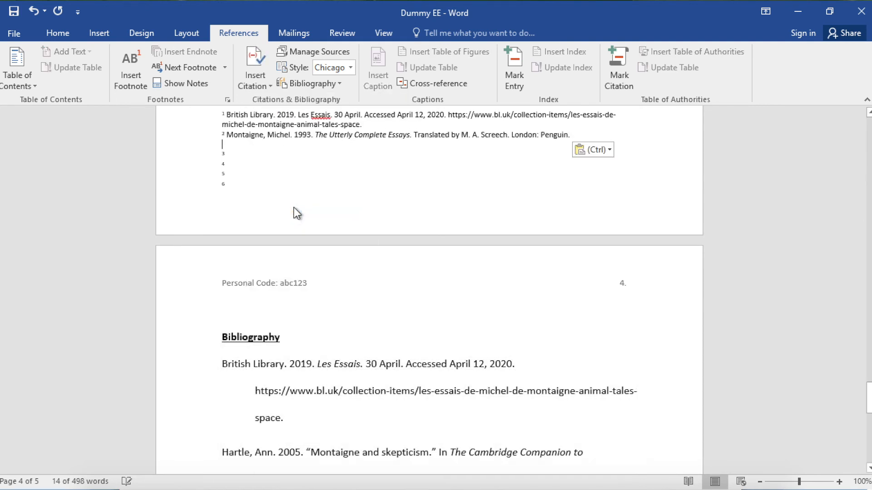
Step: Copy the start of footnote 1 into footnote 3 as the shortened reference "British Library. 2019. Les Essais."
scroll(294, 212, up, 3)
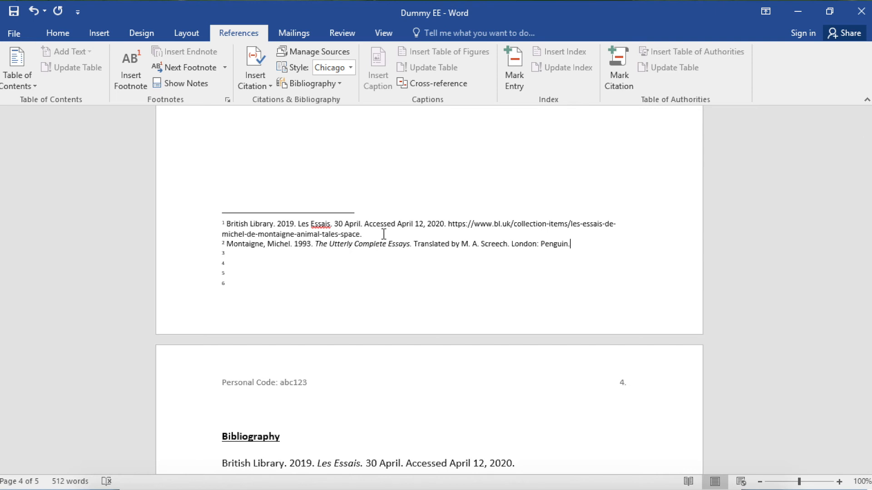
drag(357, 230, 240, 227)
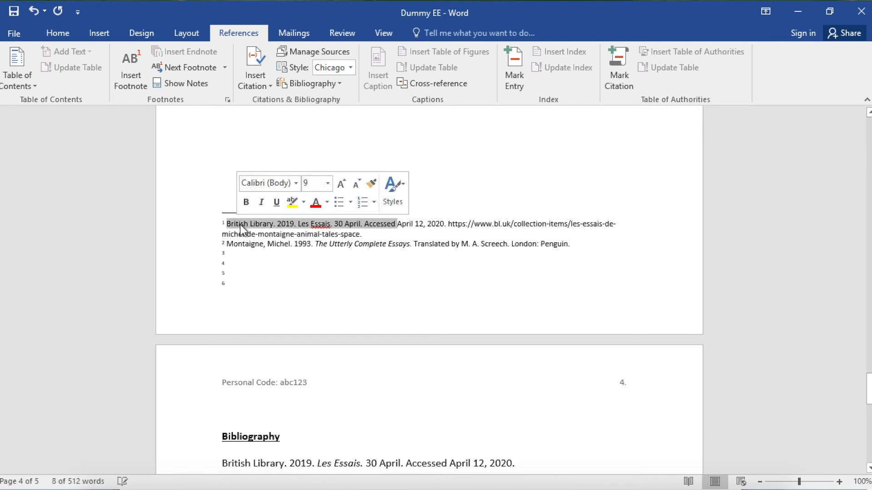
click(177, 261)
key(ctrl+v)
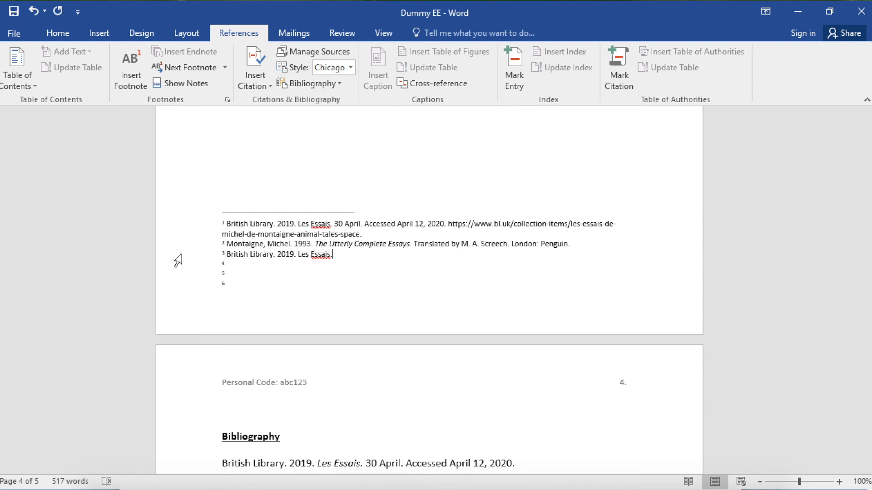
Step: Copy "Montaigne, Michel. 1993. The Utterly Complete Essays." from footnote 2 into footnote 4, and enter "Ibid." in footnote 5
drag(413, 246, 246, 241)
right_click(245, 242)
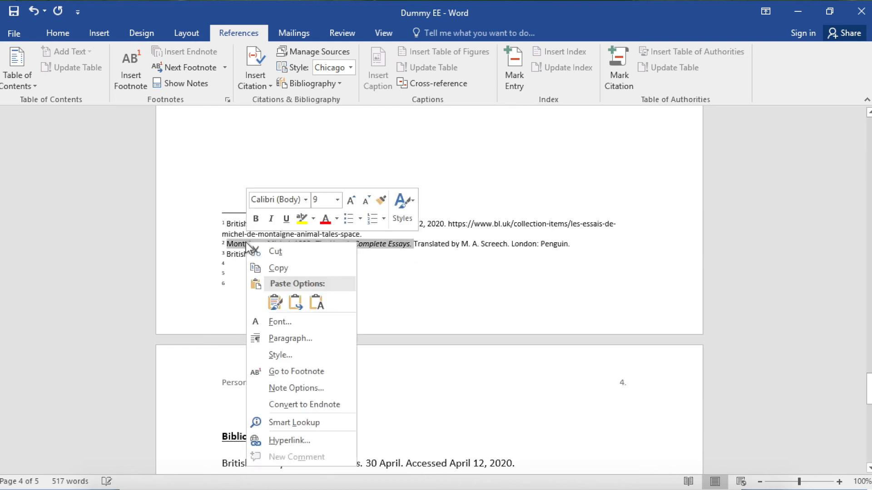
click(268, 267)
click(228, 264)
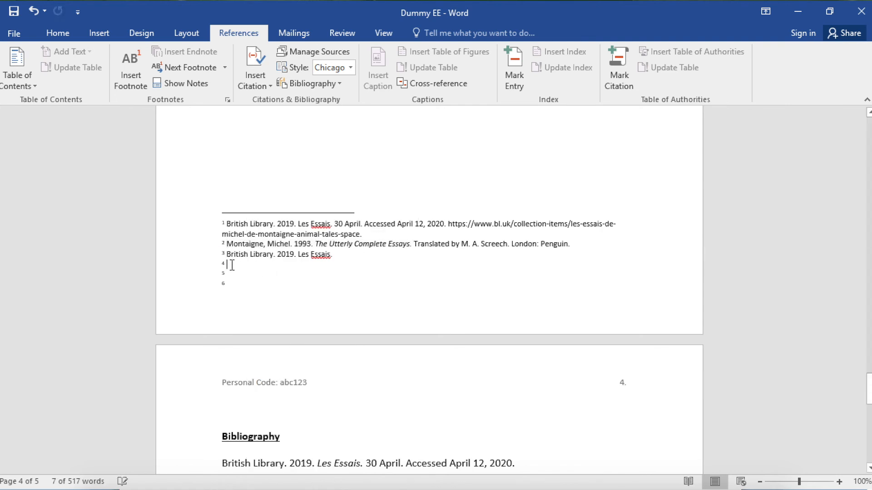
right_click(231, 264)
click(287, 326)
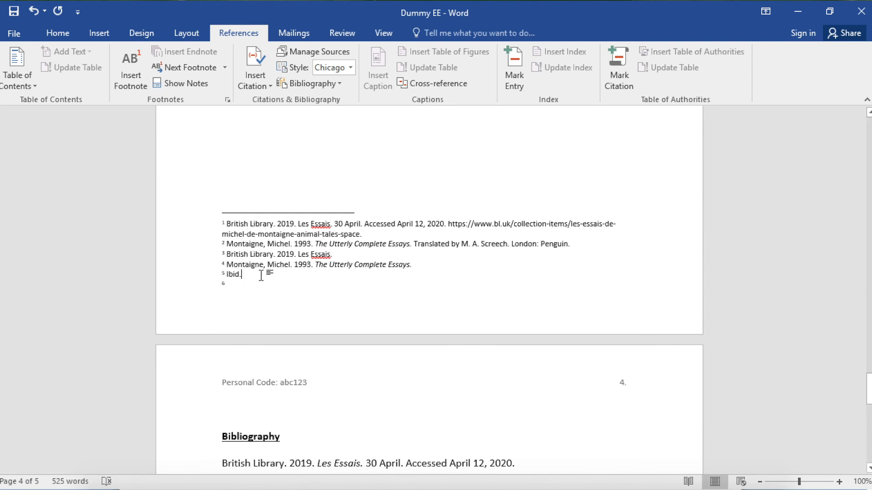
Step: Paste the shortened reference "British Library. 2019. Les Essais." into footnote 6
click(243, 283)
right_click(244, 283)
click(293, 119)
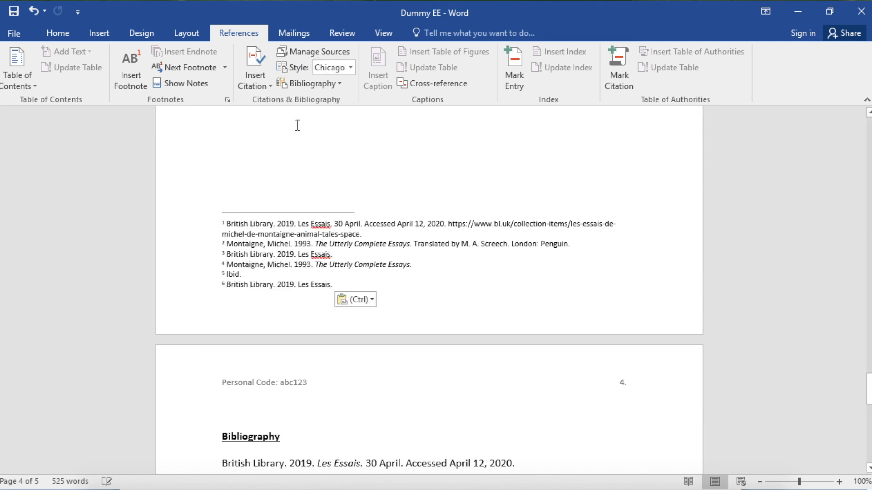
click(420, 353)
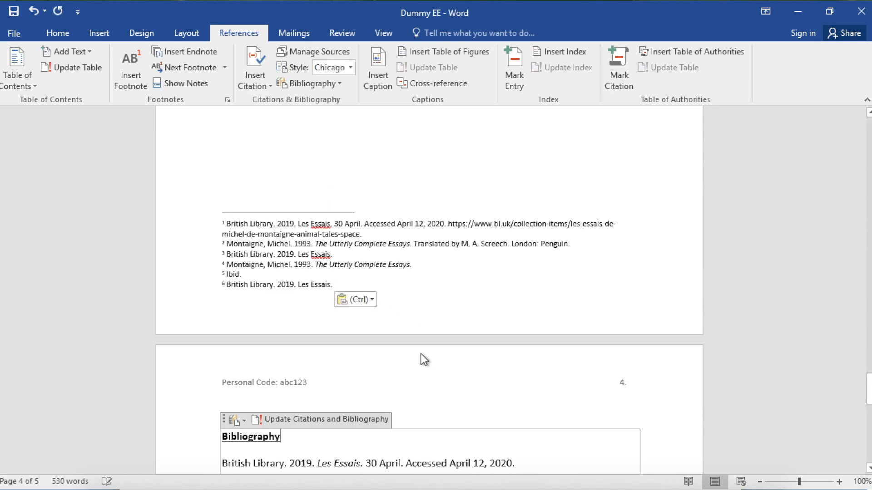
click(432, 287)
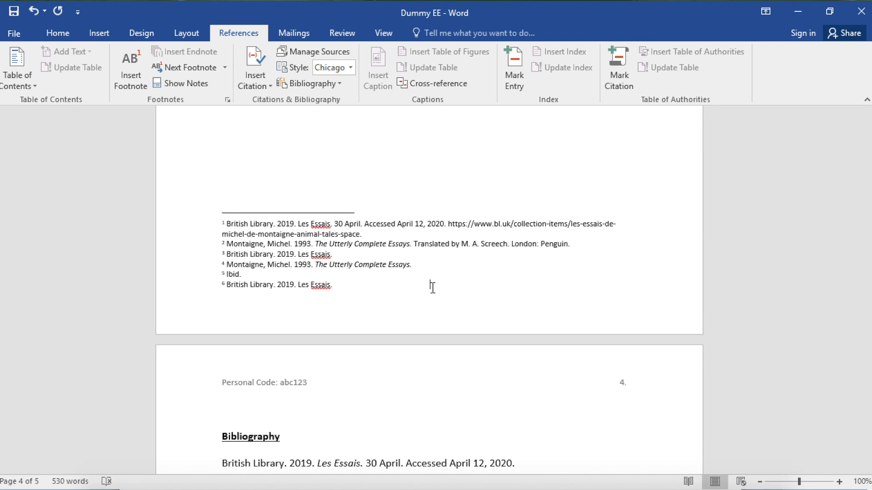
Step: Add the page number "Pg. 45." to the end of footnote 2
click(578, 243)
text(pg. 45.)
Step: Try adding "Pg. 35" to the end of footnote 3 and remove it again
click(353, 255)
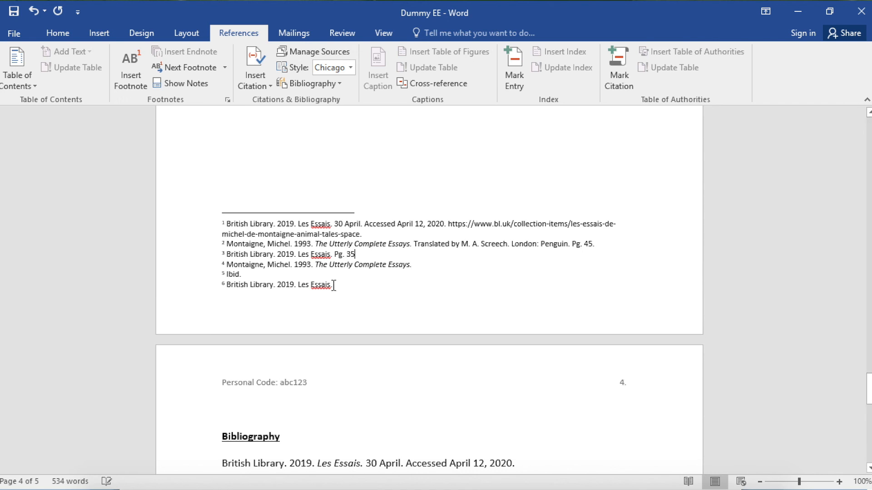
key(BackSpace)
key(BackSpace)
key(BackSpace)
key(BackSpace)
Step: Add "Pg. 43" in non-italic text to the end of footnote 4 and "Pg 67." to footnote 5
click(448, 261)
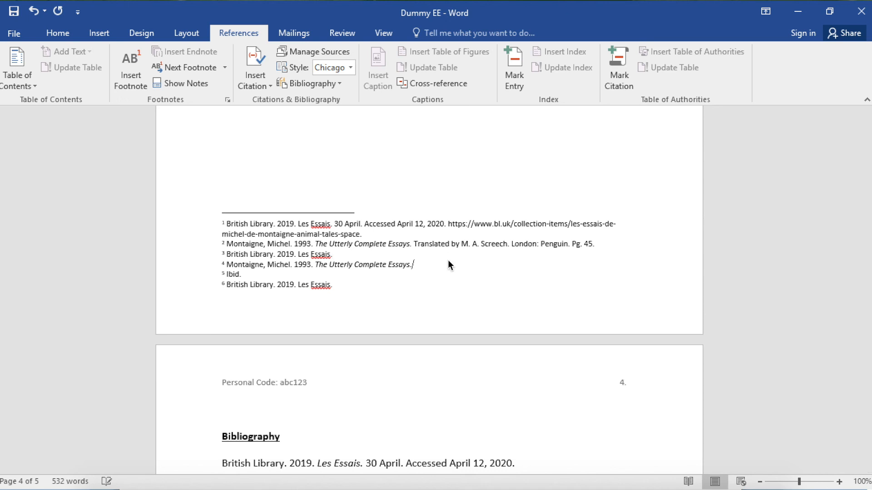
text(Pg. 43)
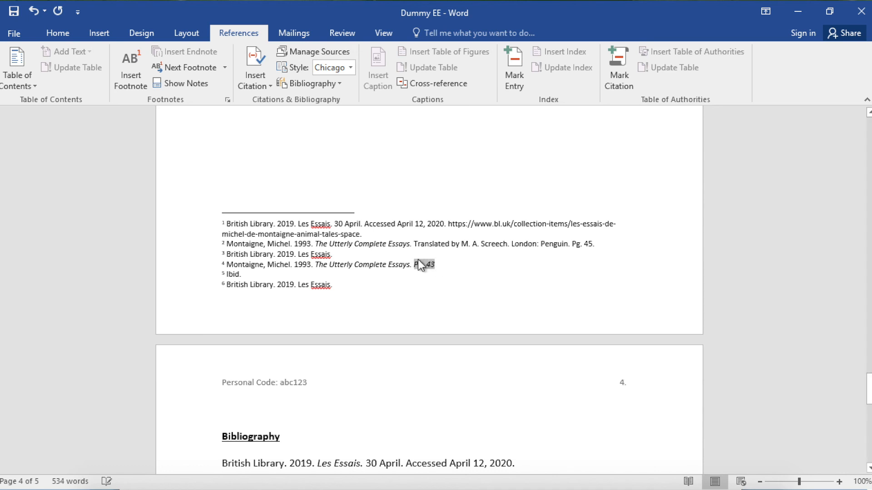
click(57, 36)
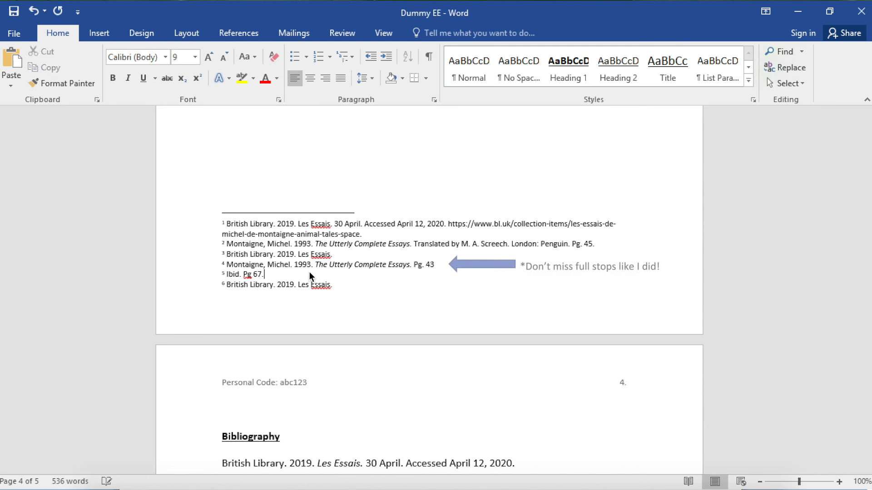
click(338, 285)
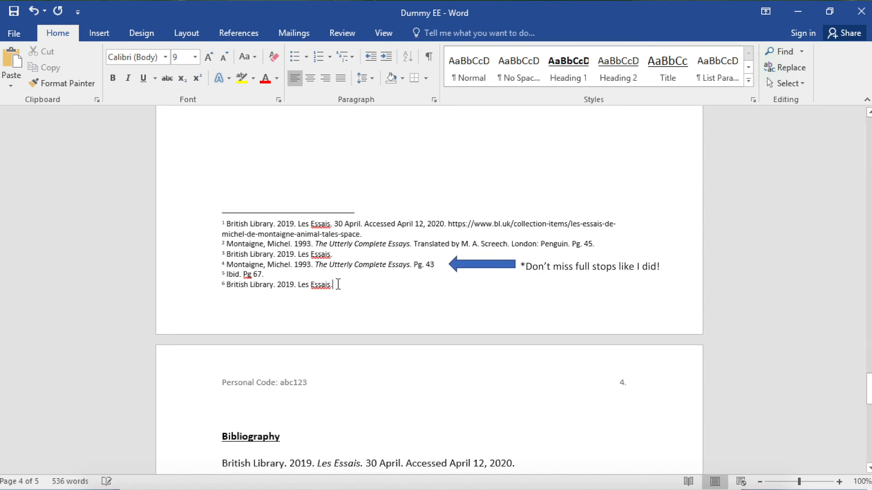
scroll(397, 296, down, 5)
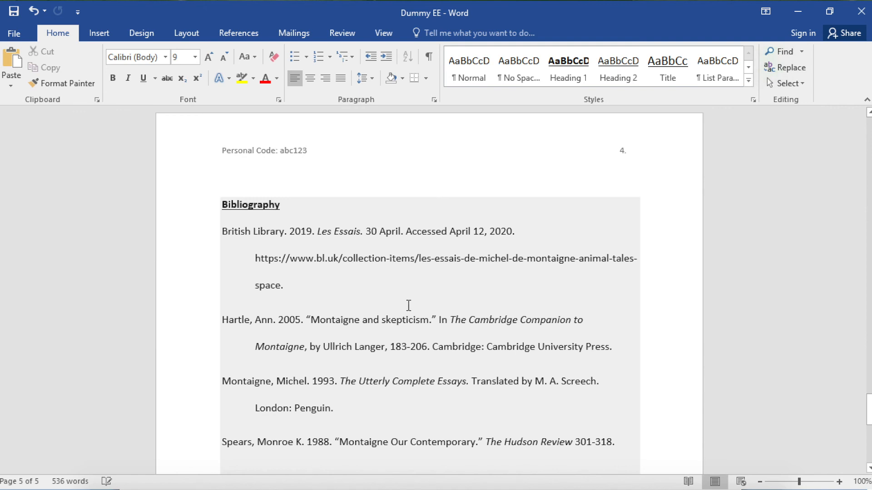
scroll(406, 305, up, 4)
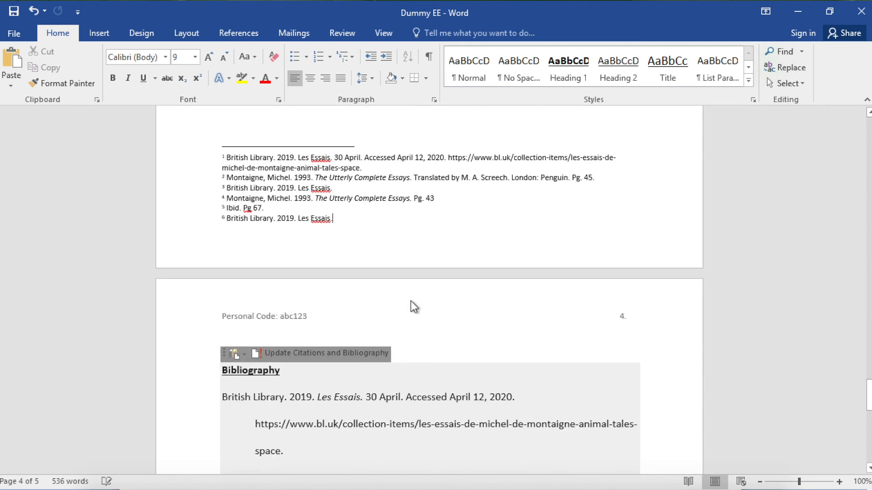
scroll(413, 307, up, 1)
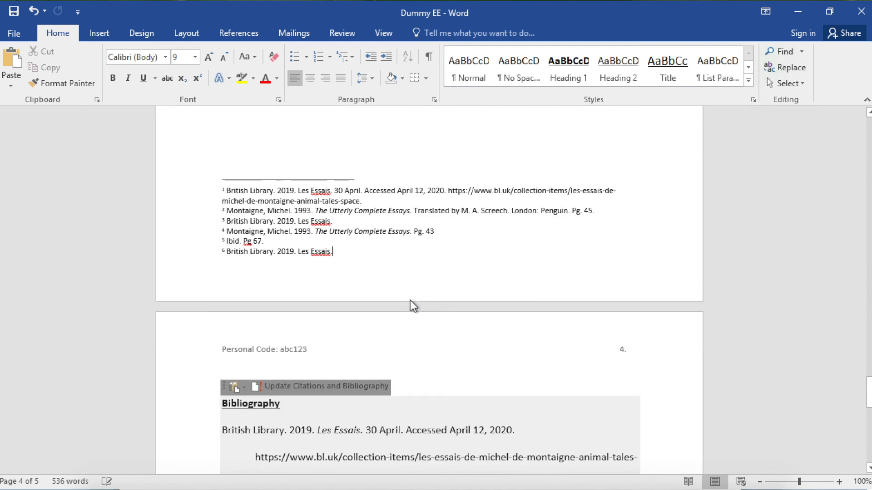